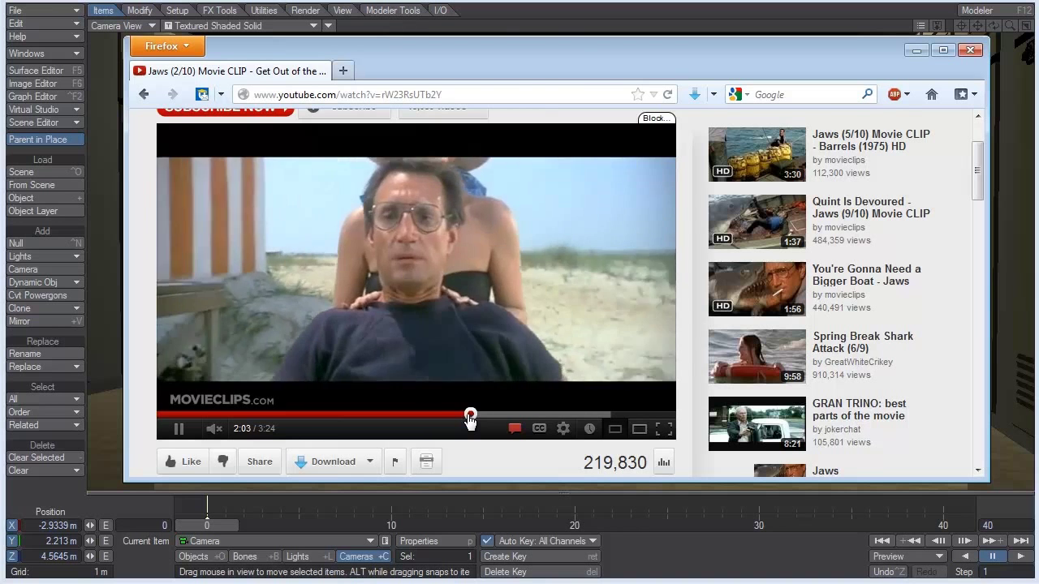
Review the shot around 2:03 of the Jaws clip on YouTube and switch back to the LightWave Layout scene
{"action": "left_click", "coordinate": [467, 415]}
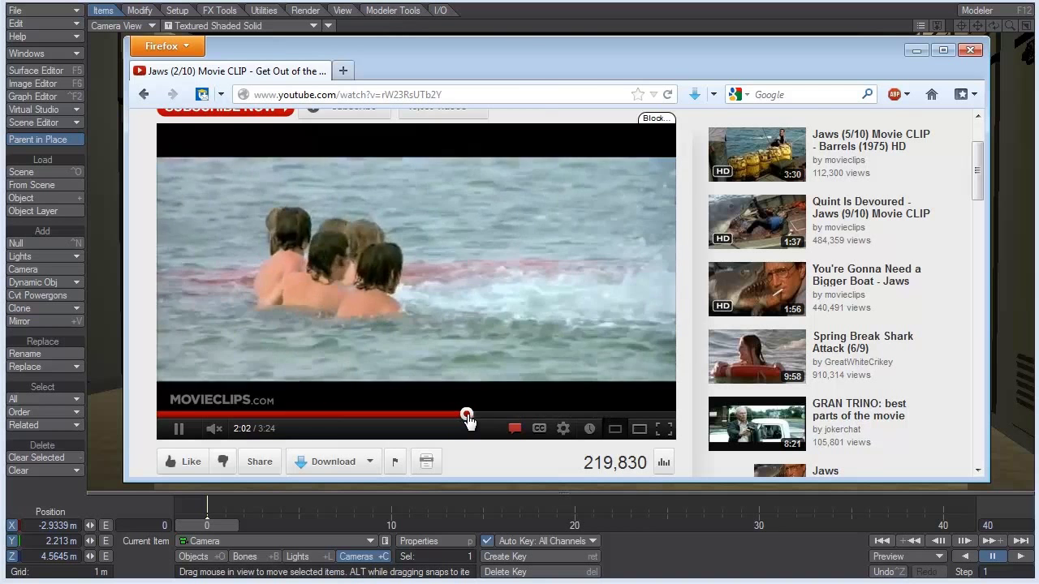
{"action": "left_click", "coordinate": [469, 415]}
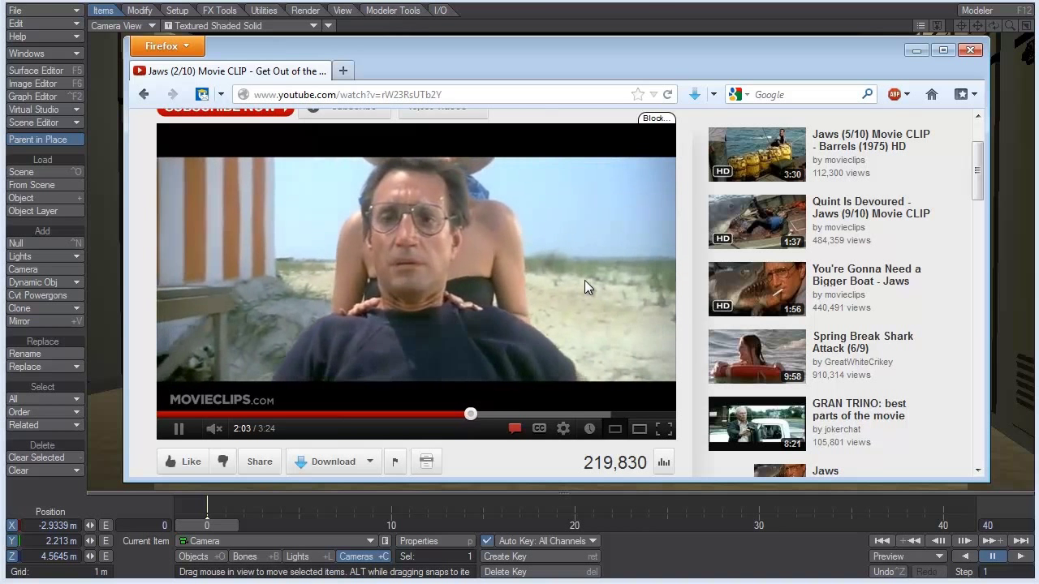
{"action": "left_click", "coordinate": [585, 280]}
{"action": "left_click", "coordinate": [653, 2]}
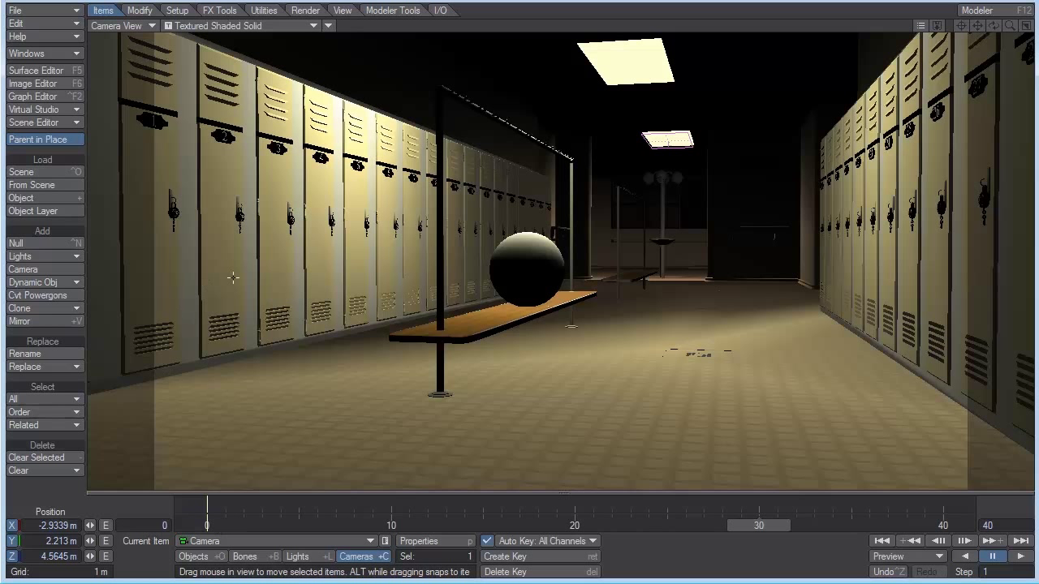
At frame 30, change the coordinate system and move the camera close to the ball, about X 7.16 m, Y 2.01 m, Z 7.49 m
{"action": "key", "text": "2"}
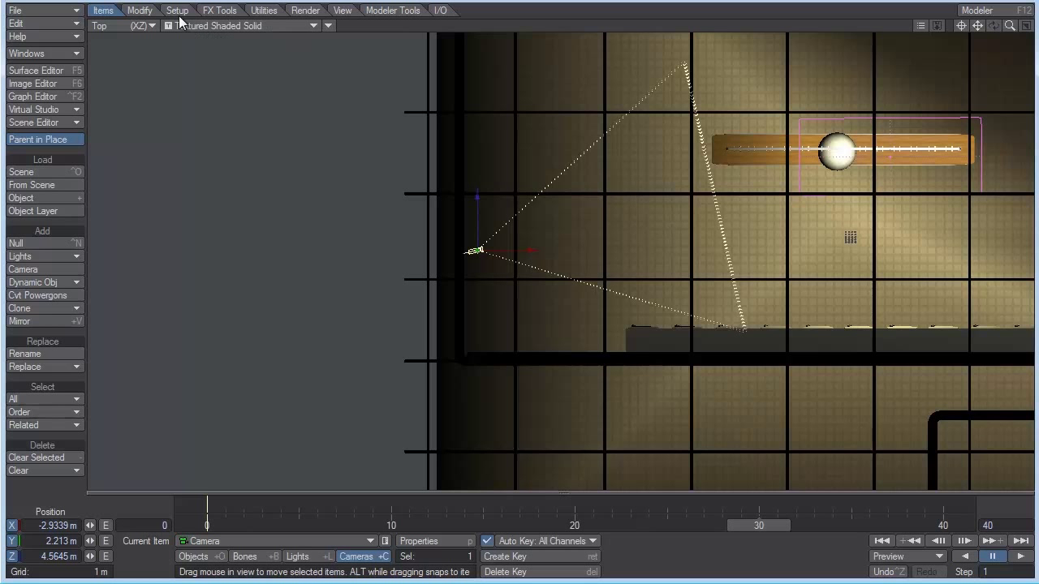
{"action": "left_click", "coordinate": [146, 12]}
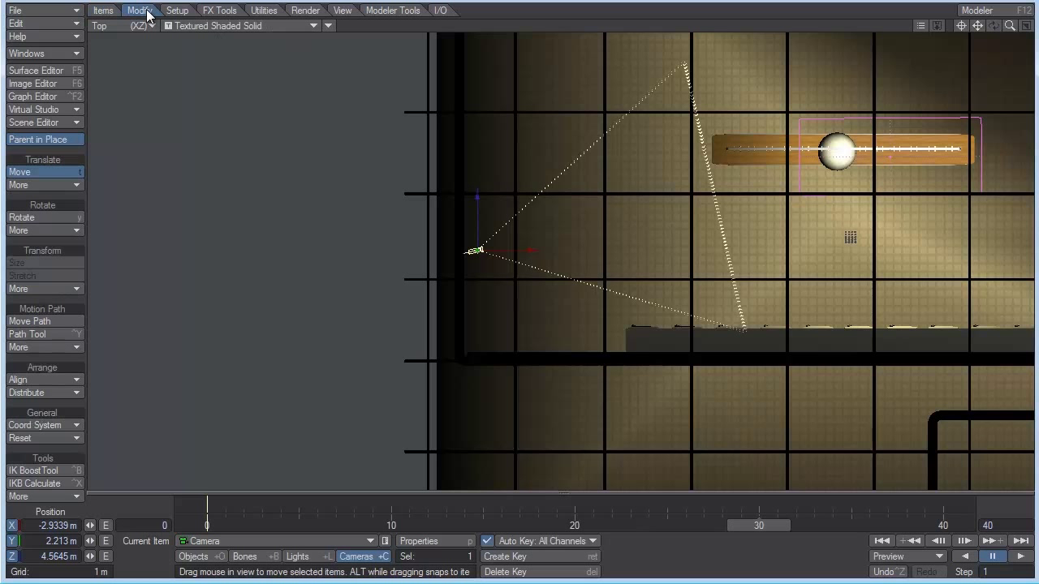
{"action": "left_click", "coordinate": [86, 424]}
{"action": "left_click", "coordinate": [76, 449]}
{"action": "left_click_drag", "start_coordinate": [527, 239], "coordinate": [780, 183]}
{"action": "key", "text": "6"}
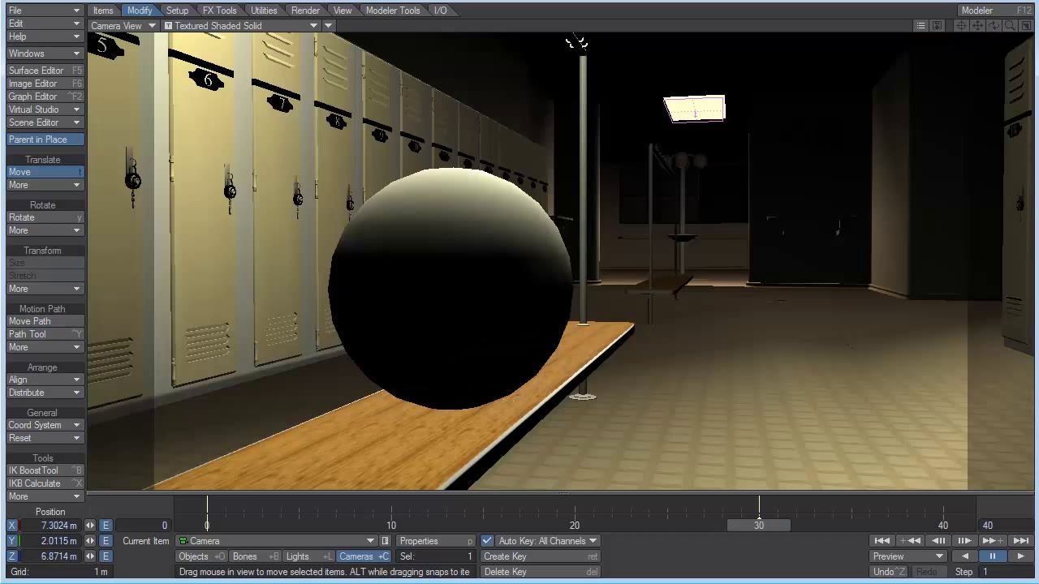
{"action": "left_click_drag", "start_coordinate": [850, 346], "coordinate": [798, 345]}
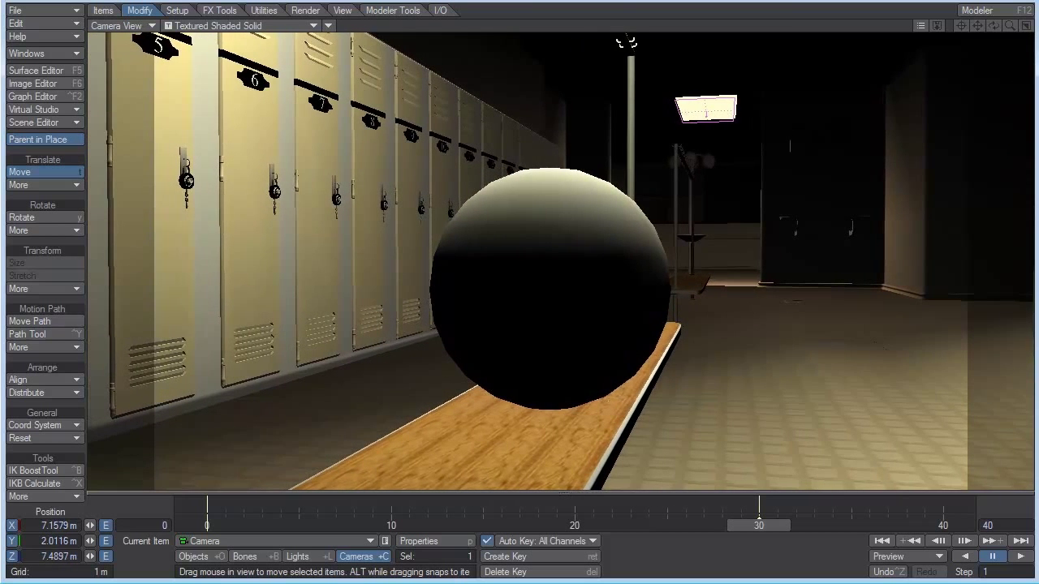
At frame 0, move the camera to about X -3.06 m, Y 2.21 m, Z 5.14 m to centre the ball, and play back the dolly
{"action": "left_click", "coordinate": [205, 528]}
{"action": "left_click_drag", "start_coordinate": [528, 261], "coordinate": [558, 261]}
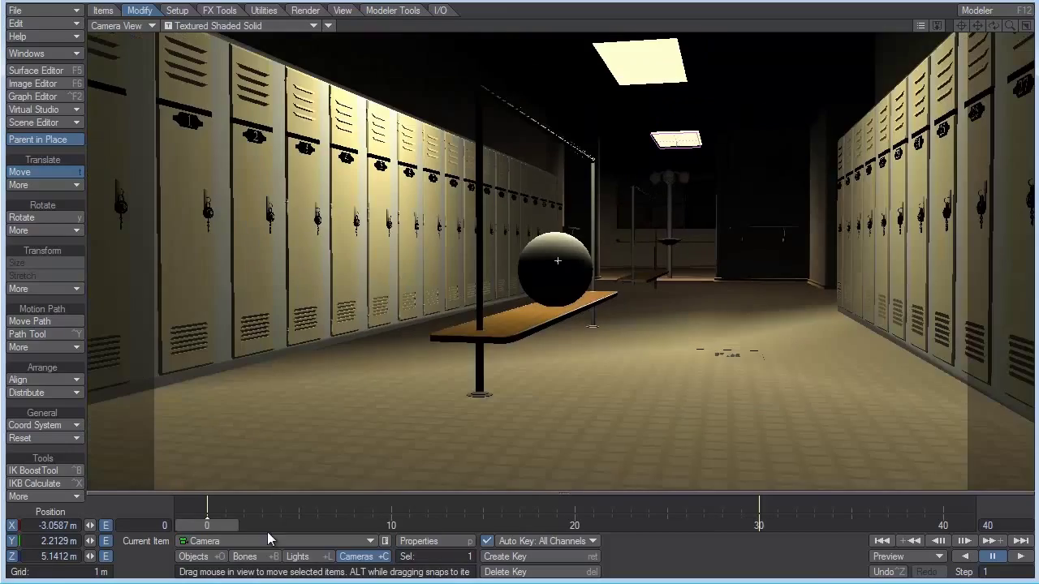
{"action": "left_click", "coordinate": [1021, 557]}
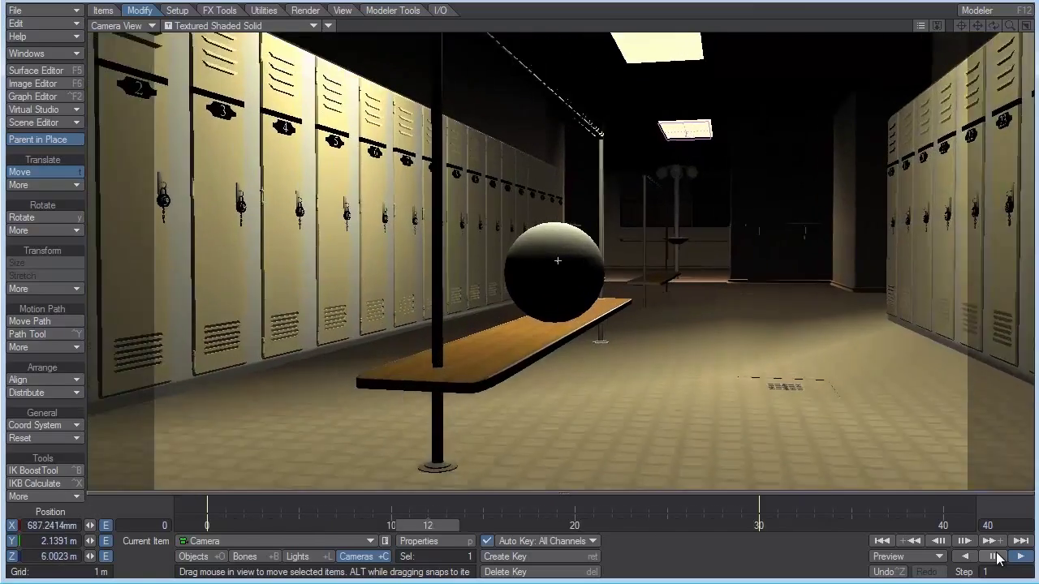
{"action": "left_click", "coordinate": [994, 557]}
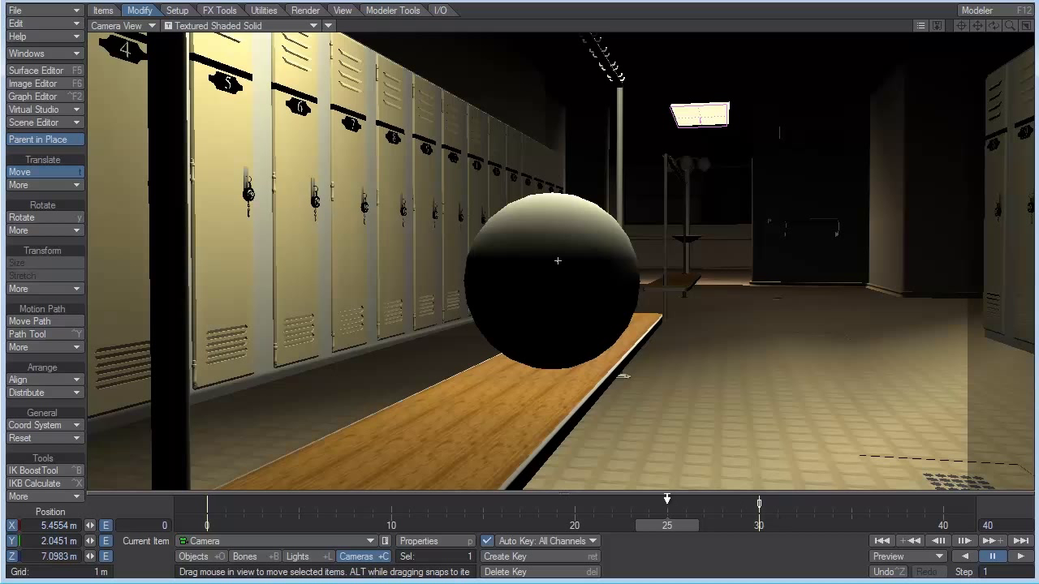
Remove the camera's keyframe at frame 30 and leave the timeline at frame 30
{"action": "left_click", "coordinate": [588, 494]}
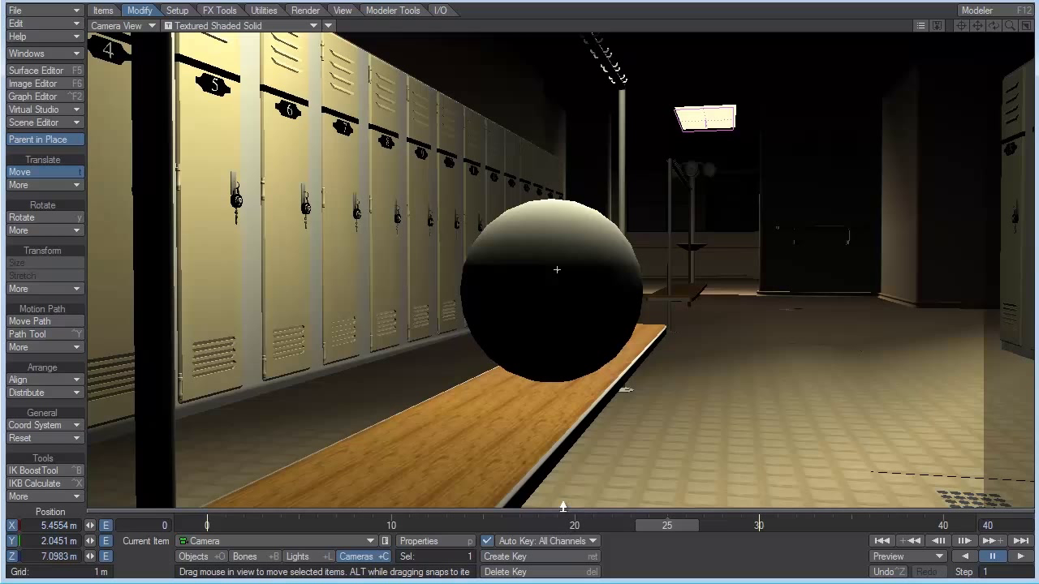
{"action": "left_click", "coordinate": [565, 509]}
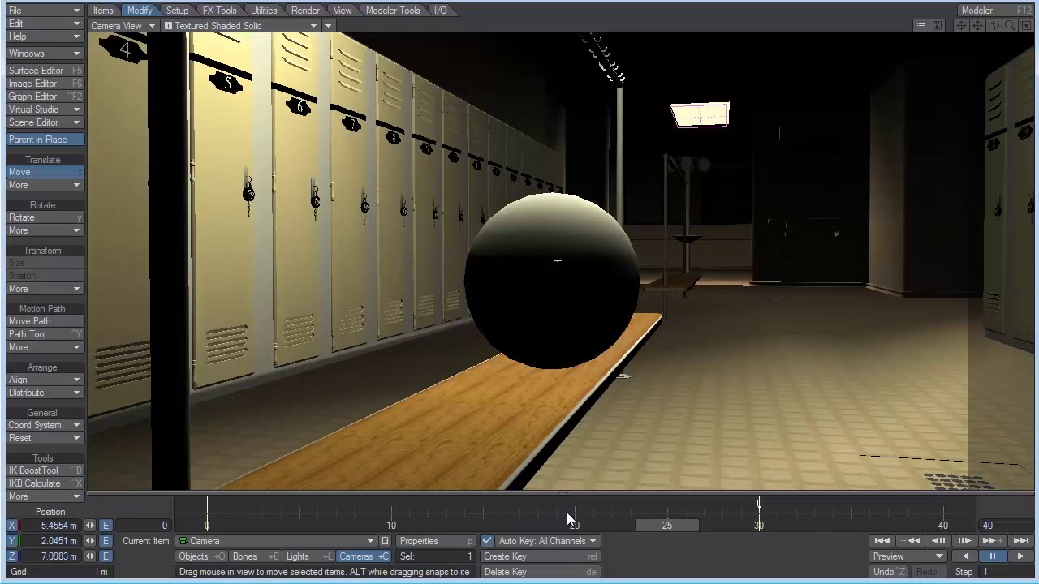
{"action": "right_click", "coordinate": [761, 509]}
{"action": "left_click", "coordinate": [761, 582]}
{"action": "left_click_drag", "start_coordinate": [683, 524], "coordinate": [775, 525]}
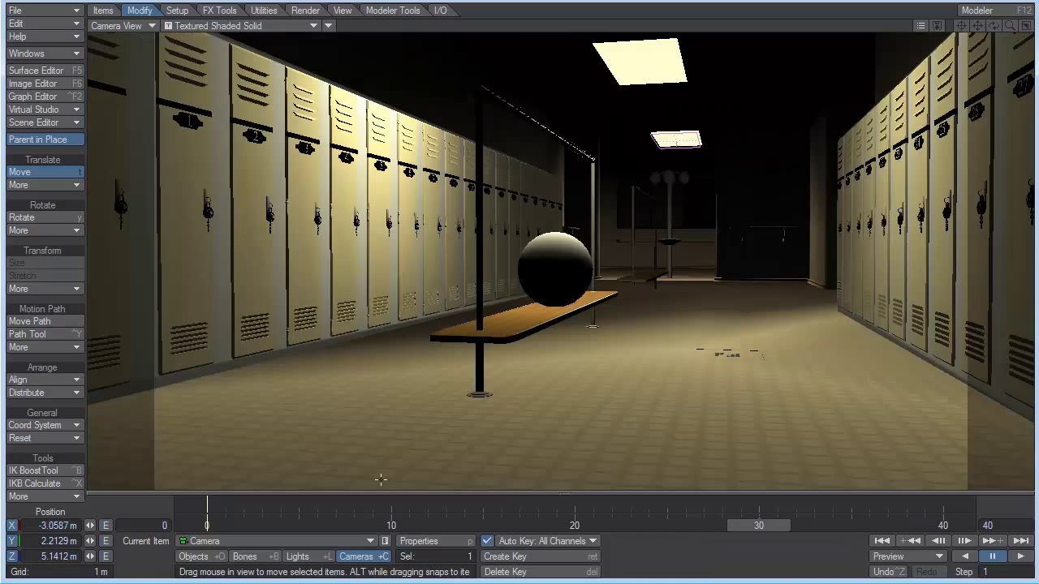
Envelope the Real Lens Camera's lens focal length and add a key at frame 30 with a value of 14 mm
{"action": "key", "text": "p"}
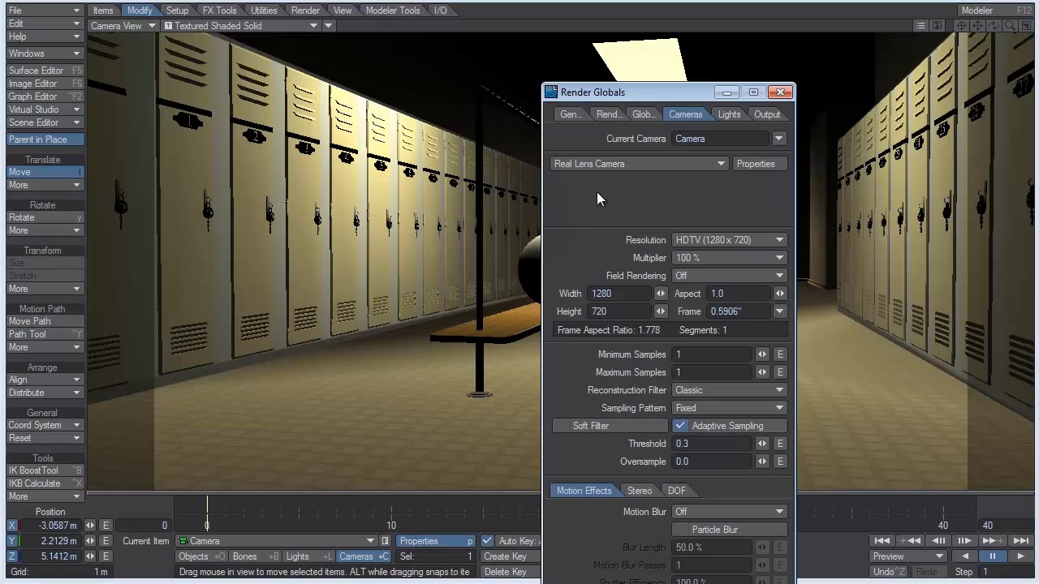
{"action": "left_click", "coordinate": [755, 162]}
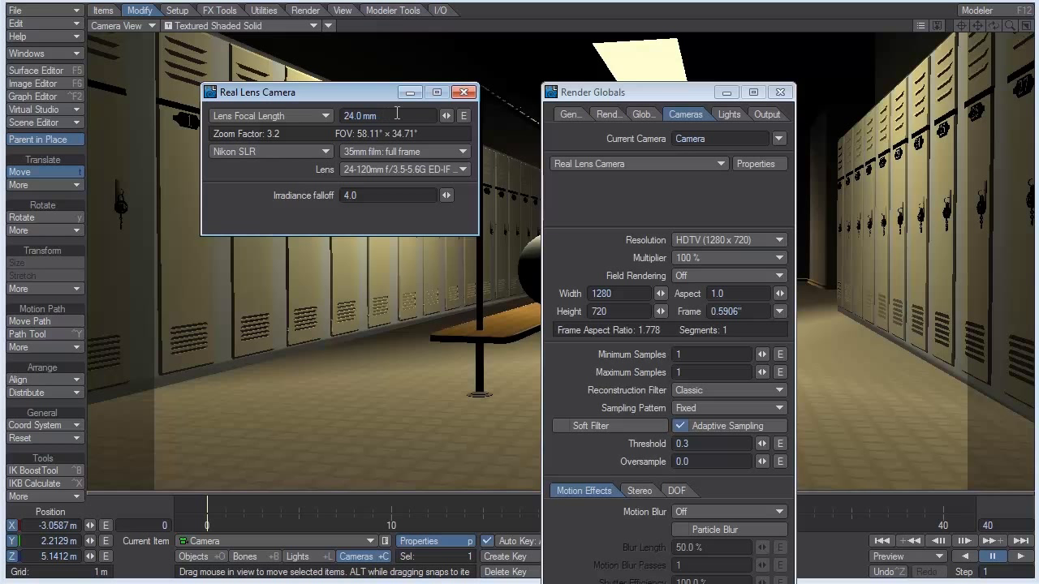
{"action": "left_click", "coordinate": [464, 116]}
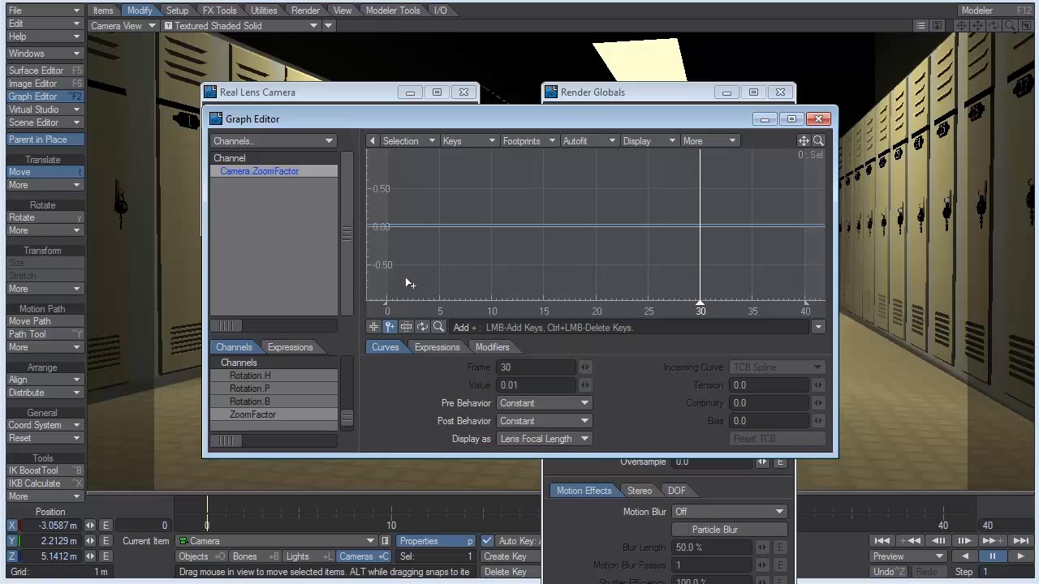
{"action": "left_click", "coordinate": [703, 230]}
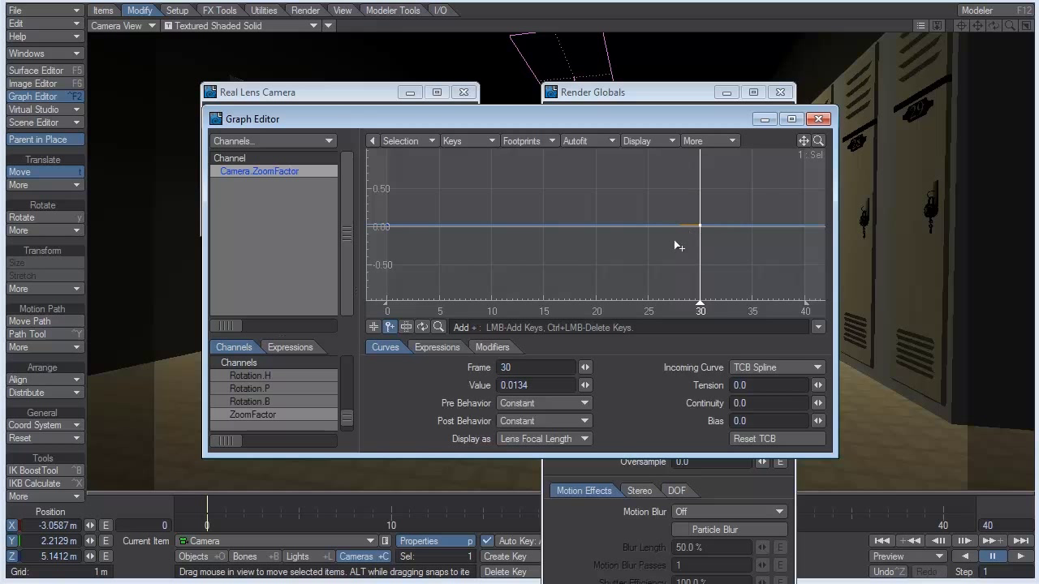
{"action": "left_click_drag", "start_coordinate": [545, 384], "coordinate": [465, 385]}
{"action": "type", "text": "14mm"}
{"action": "key", "text": "Return"}
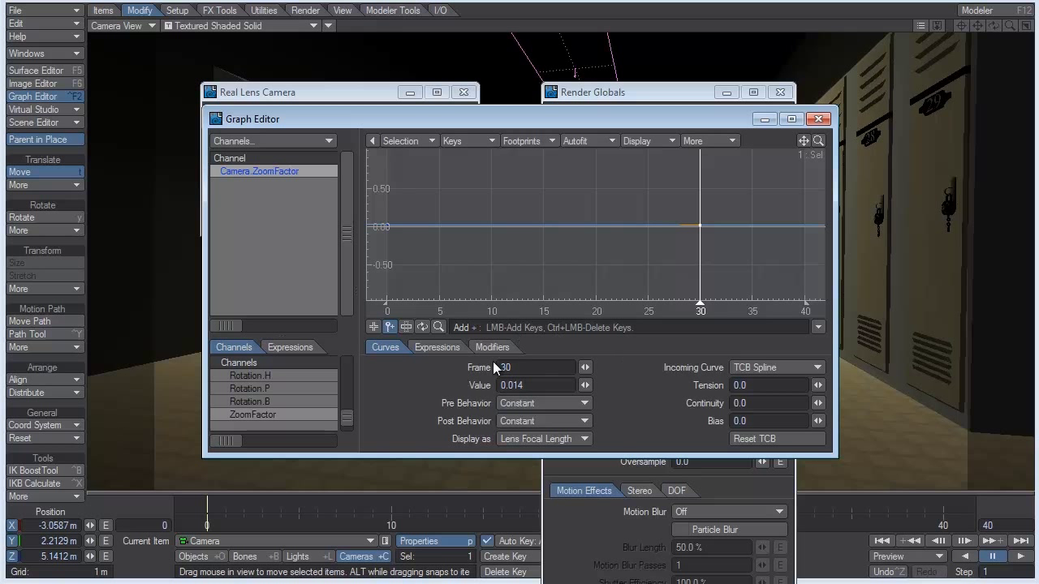
Close the Graph Editor and Render Globals windows, and play back the lens zoom
{"action": "left_click", "coordinate": [819, 119]}
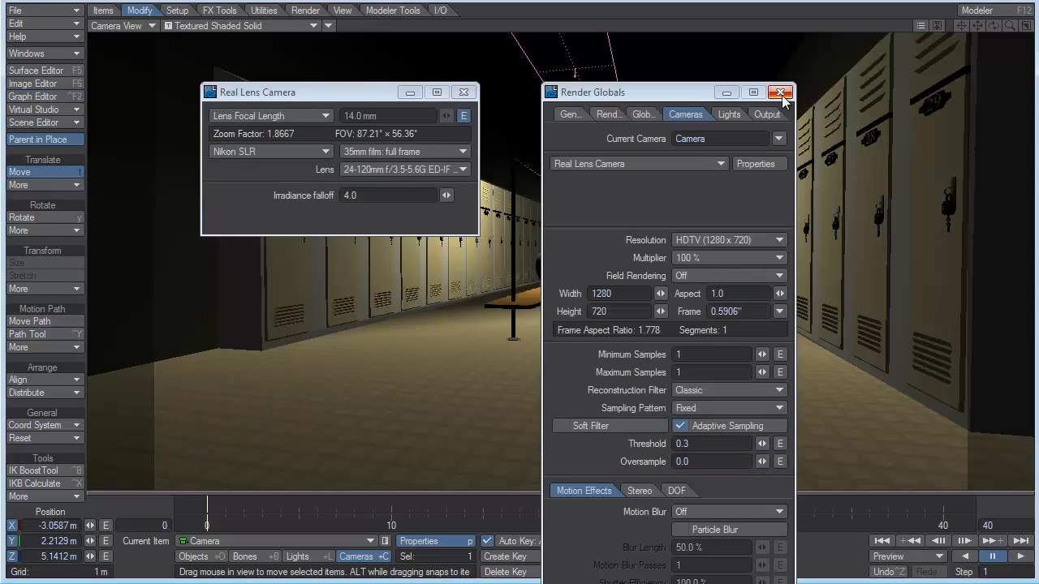
{"action": "left_click", "coordinate": [779, 93]}
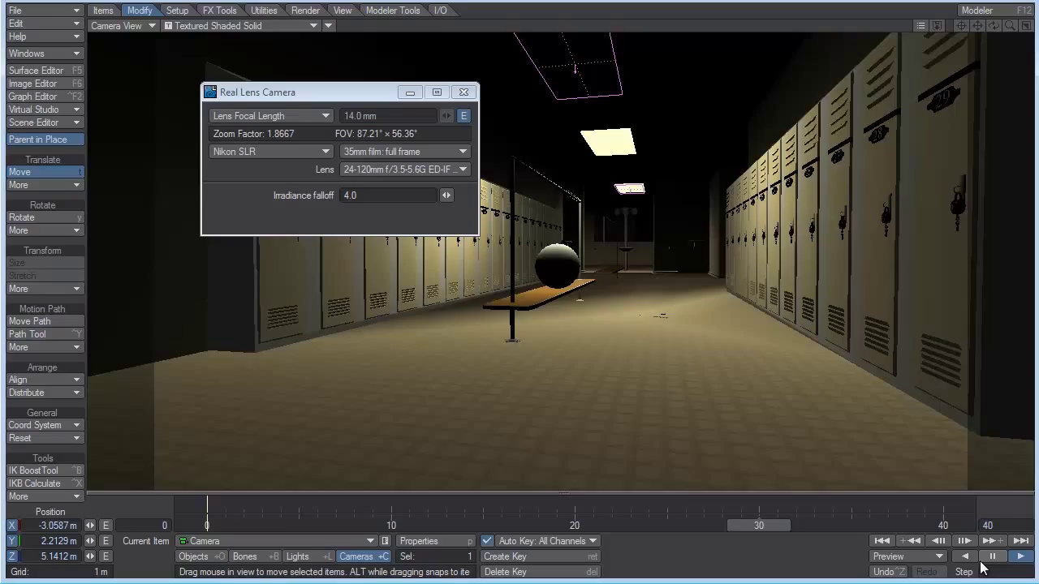
{"action": "left_click", "coordinate": [993, 557]}
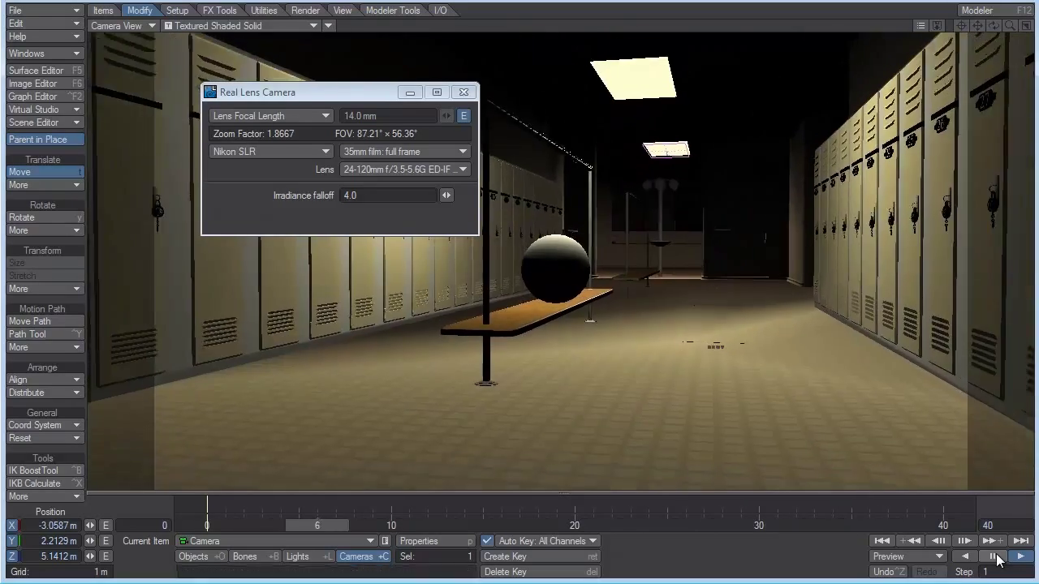
{"action": "left_click", "coordinate": [997, 560]}
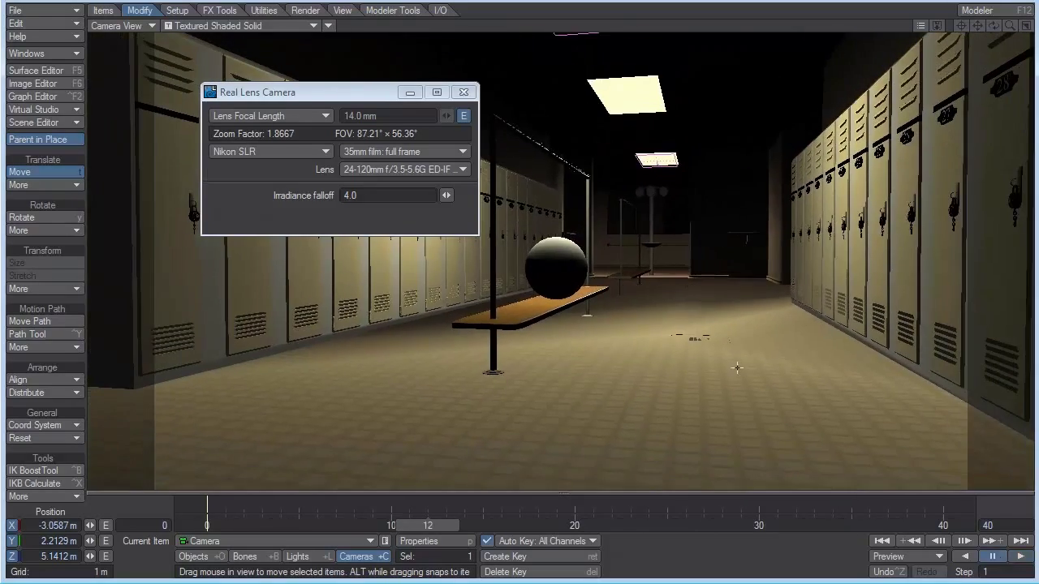
Set the lens focal length key at frame 30 to 0.01 and play back the wider zoom-out
{"action": "left_click", "coordinate": [465, 117]}
{"action": "left_click", "coordinate": [534, 387]}
{"action": "type", "text": "0.01"}
{"action": "key", "text": "Return"}
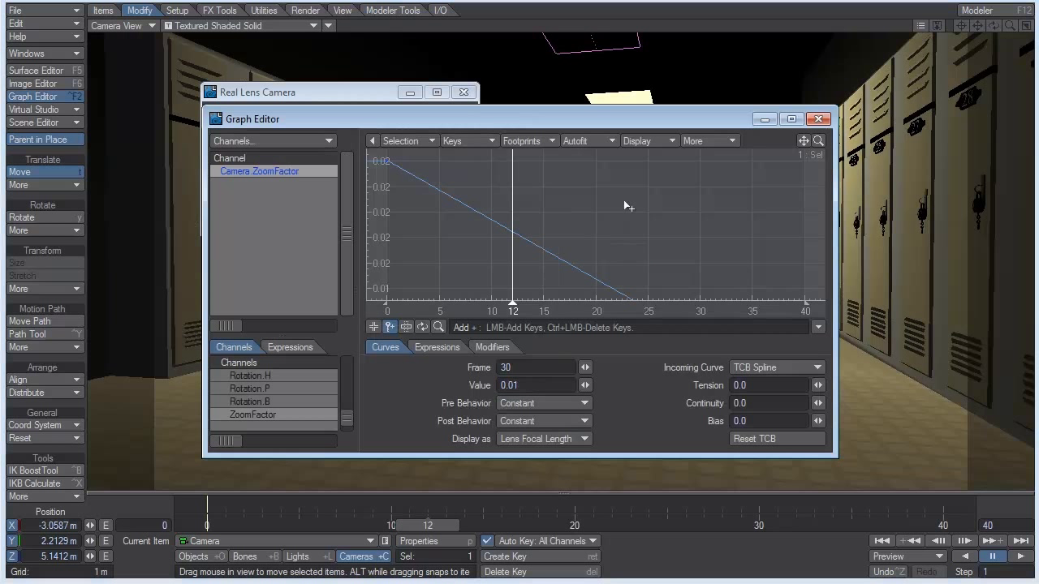
{"action": "left_click", "coordinate": [818, 118]}
{"action": "left_click", "coordinate": [1017, 557]}
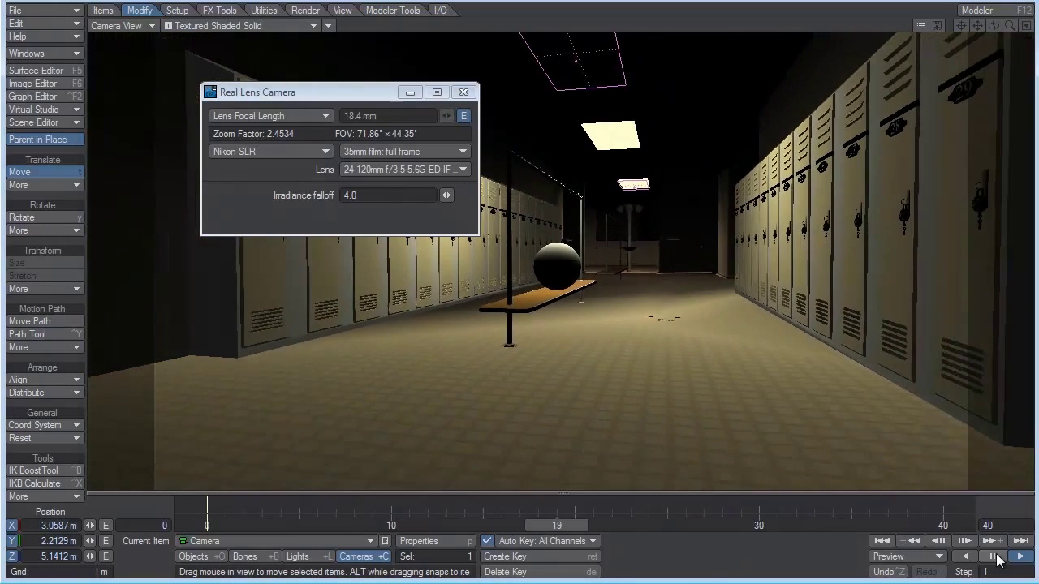
{"action": "left_click", "coordinate": [994, 557]}
Restore the camera's movement keyframe at frame 30, return to frame 0 and close the Real Lens Camera window
{"action": "left_click_drag", "start_coordinate": [585, 525], "coordinate": [758, 525]}
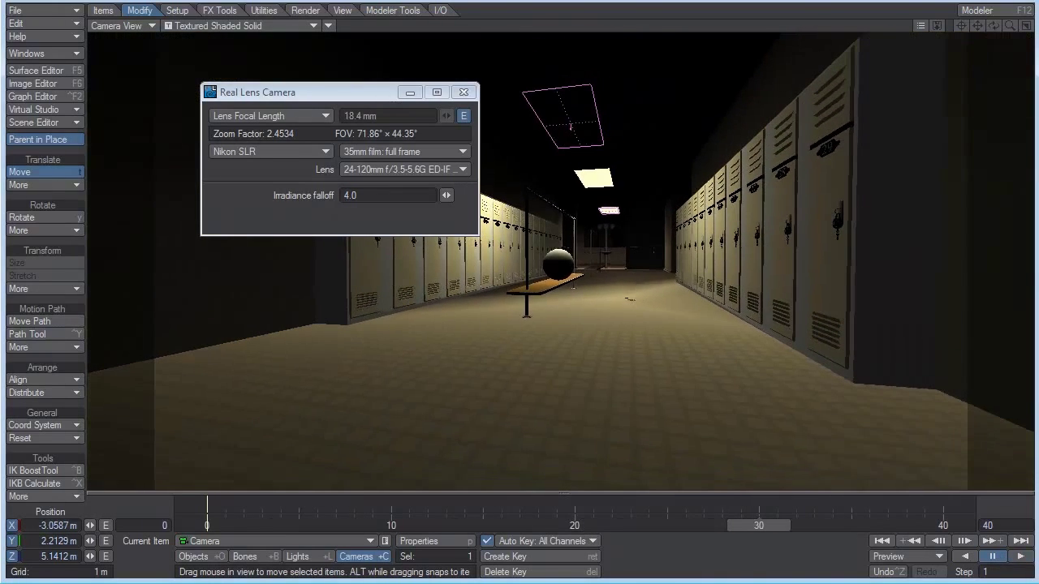
{"action": "right_click", "coordinate": [758, 505]}
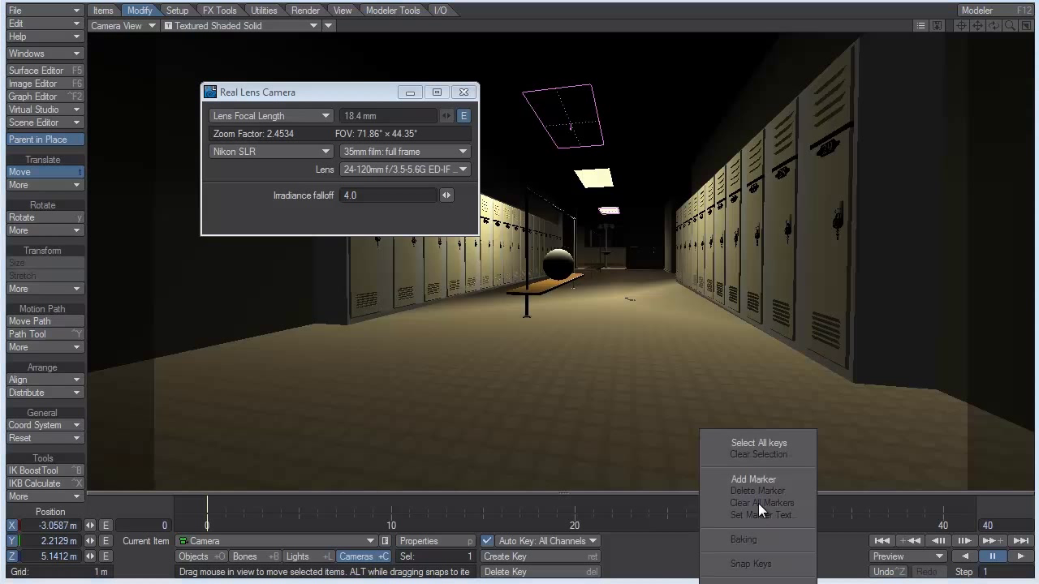
{"action": "left_click", "coordinate": [560, 261]}
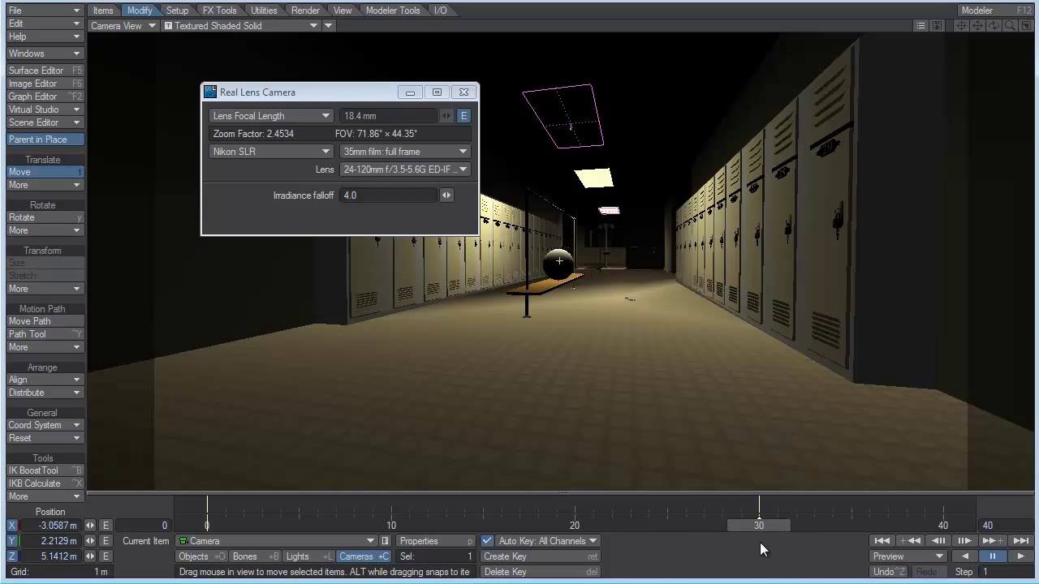
{"action": "left_click_drag", "start_coordinate": [760, 526], "coordinate": [207, 526]}
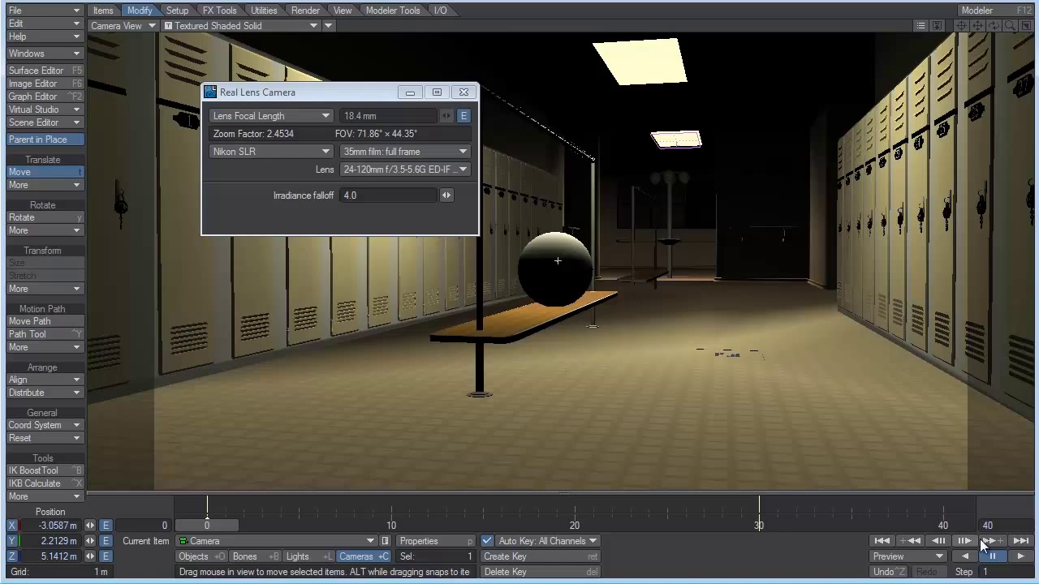
{"action": "left_click", "coordinate": [464, 92]}
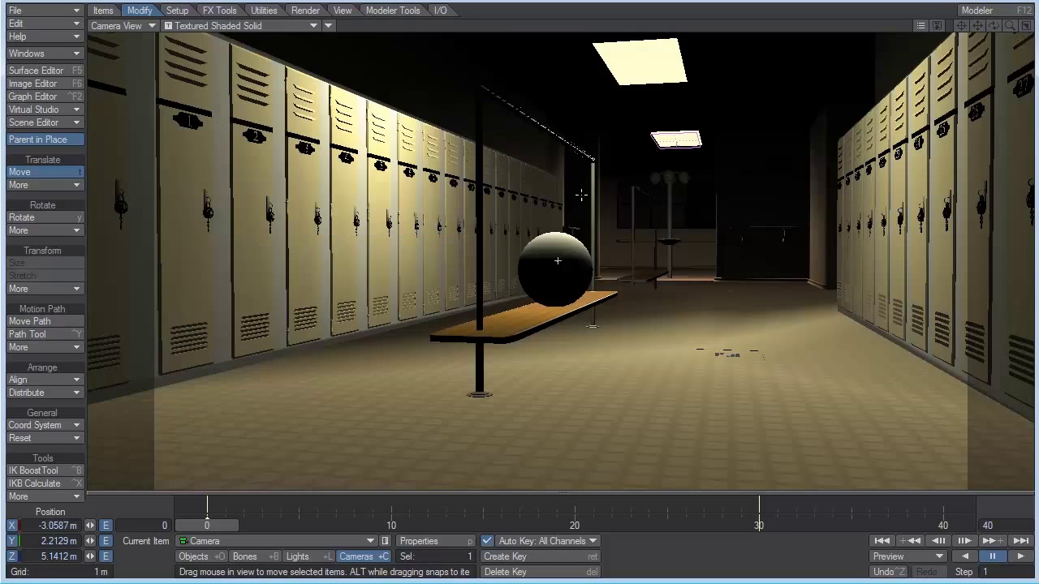
Play back the combined camera dolly and lens zoom, checking how the ball's size holds between frames 0 and 30
{"action": "left_click", "coordinate": [1020, 556]}
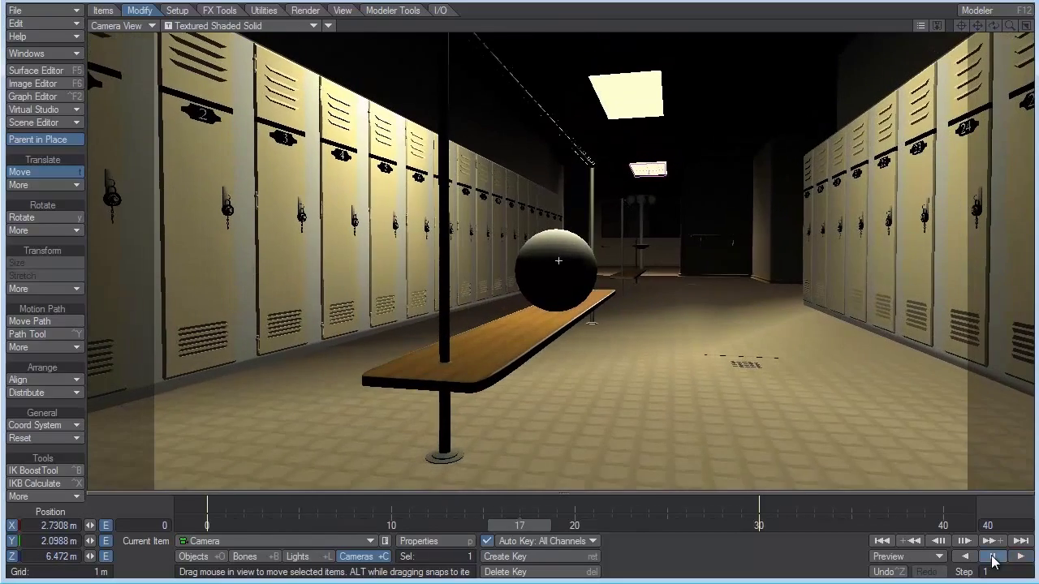
{"action": "left_click", "coordinate": [992, 557]}
{"action": "left_click", "coordinate": [1021, 556]}
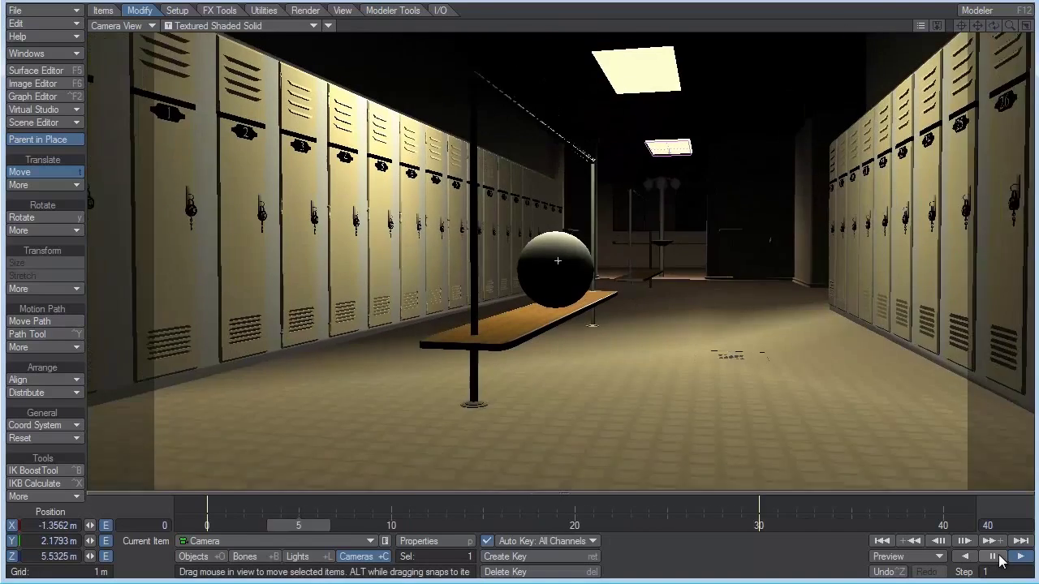
{"action": "left_click", "coordinate": [995, 559]}
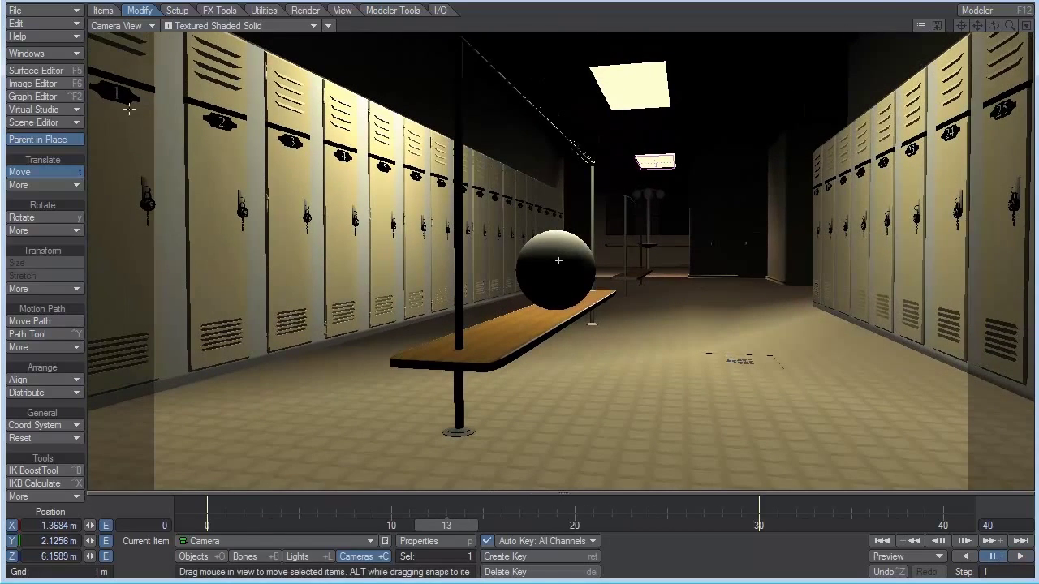
Set the tension of all the camera's X, Y and Z position keys to 1.0 in the Graph Editor and close it
{"action": "left_click", "coordinate": [54, 96]}
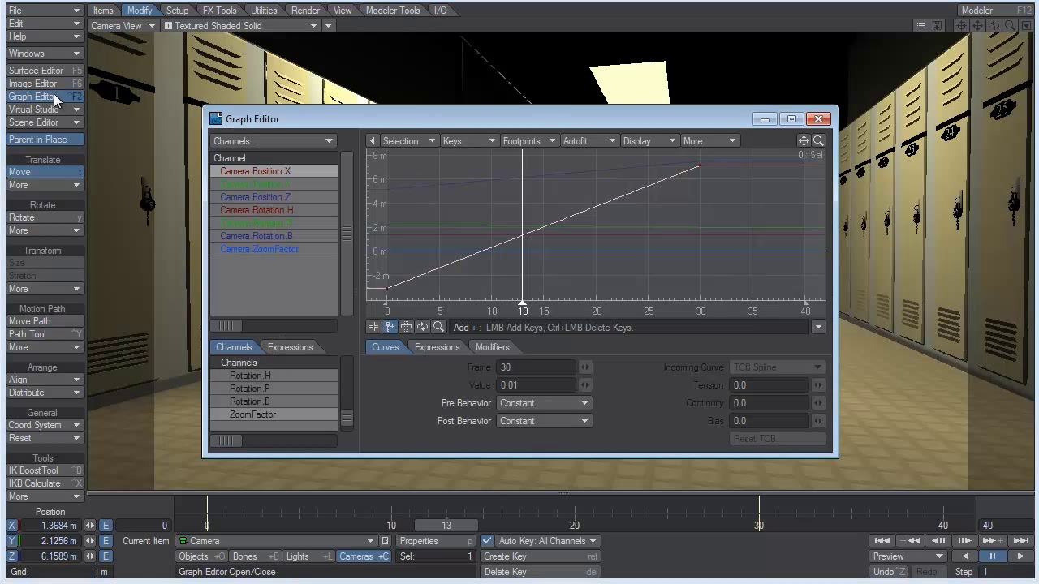
{"action": "left_click", "coordinate": [278, 200], "text": "shift"}
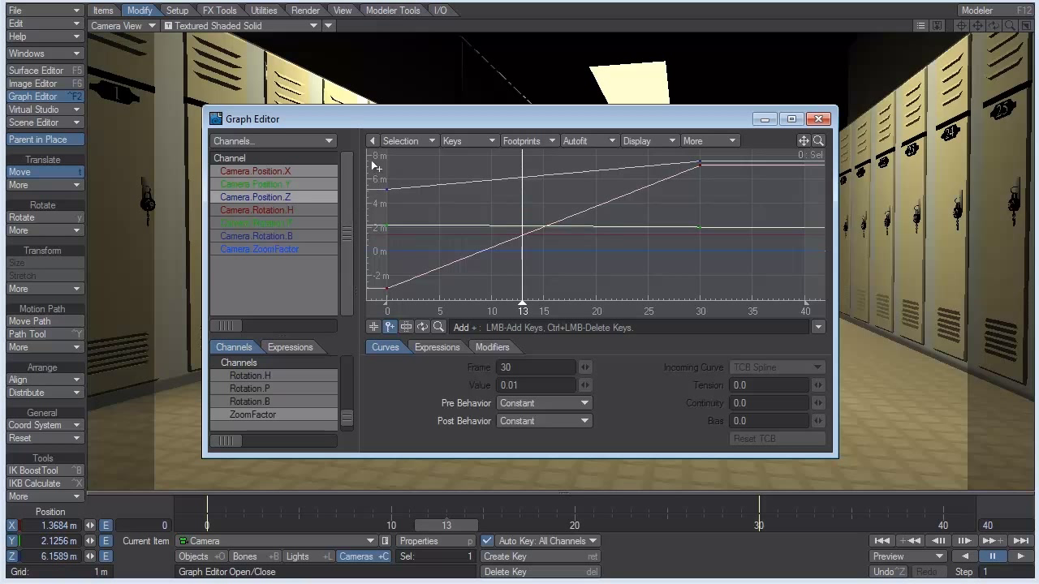
{"action": "left_click_drag", "start_coordinate": [375, 154], "coordinate": [734, 300]}
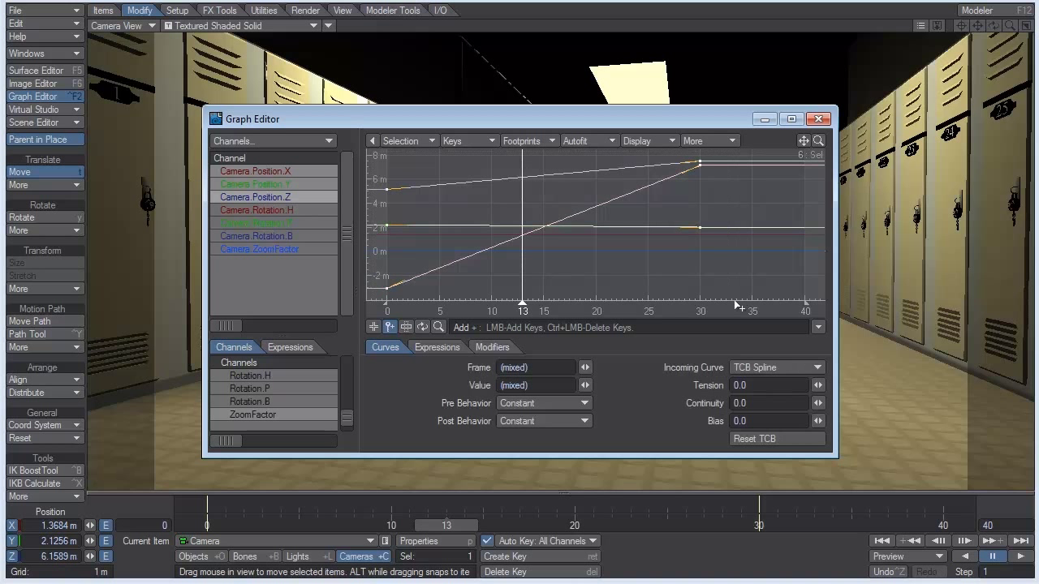
{"action": "left_click_drag", "start_coordinate": [755, 385], "coordinate": [702, 384]}
{"action": "type", "text": "1"}
{"action": "key", "text": "Return"}
{"action": "mouse_move", "coordinate": [385, 293]}
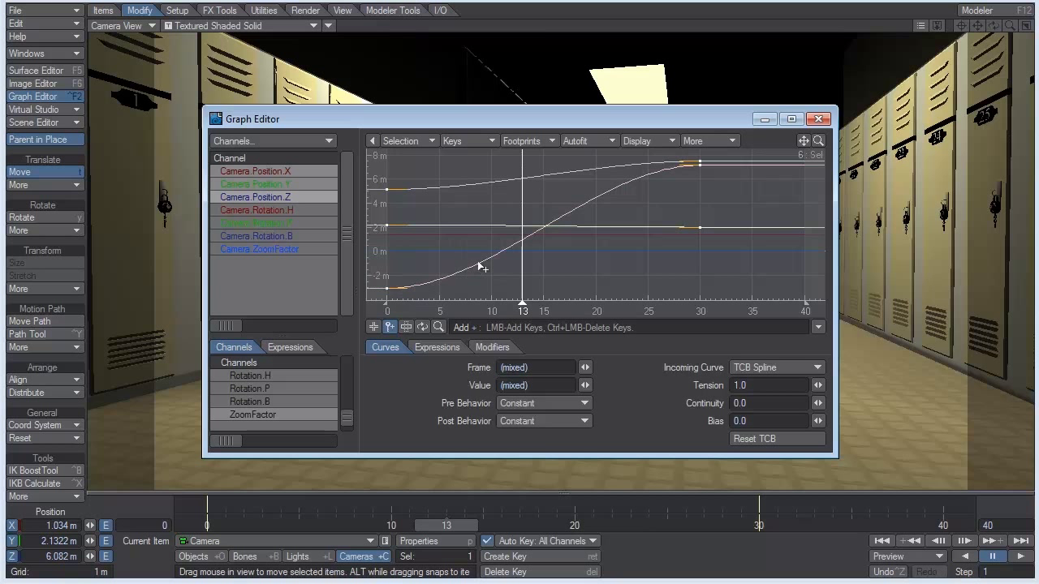
{"action": "left_click", "coordinate": [818, 121]}
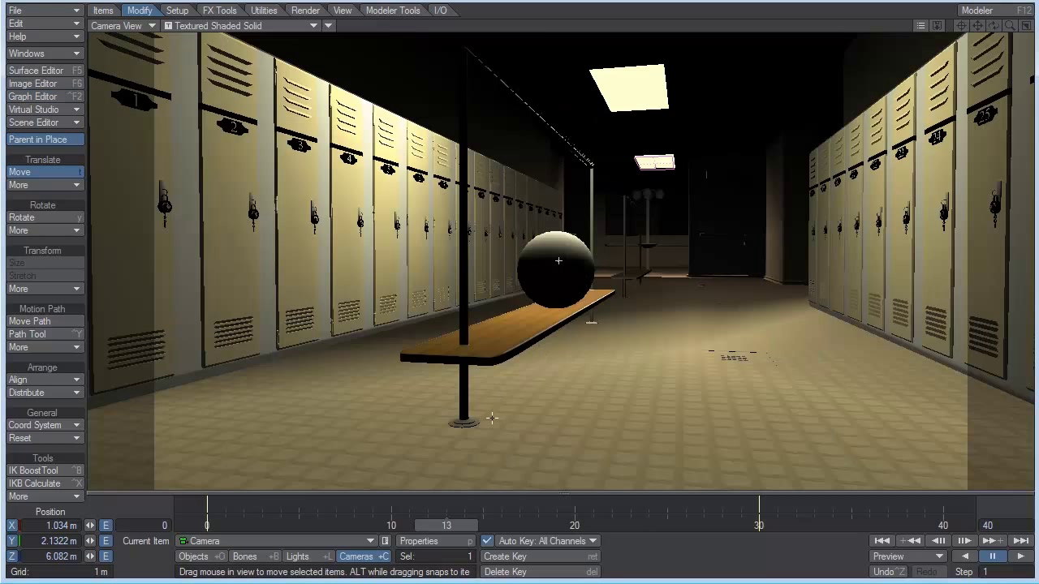
Open the Real Lens Camera's focal length envelope and set the tension of both its keys to 1.0
{"action": "key", "text": "p"}
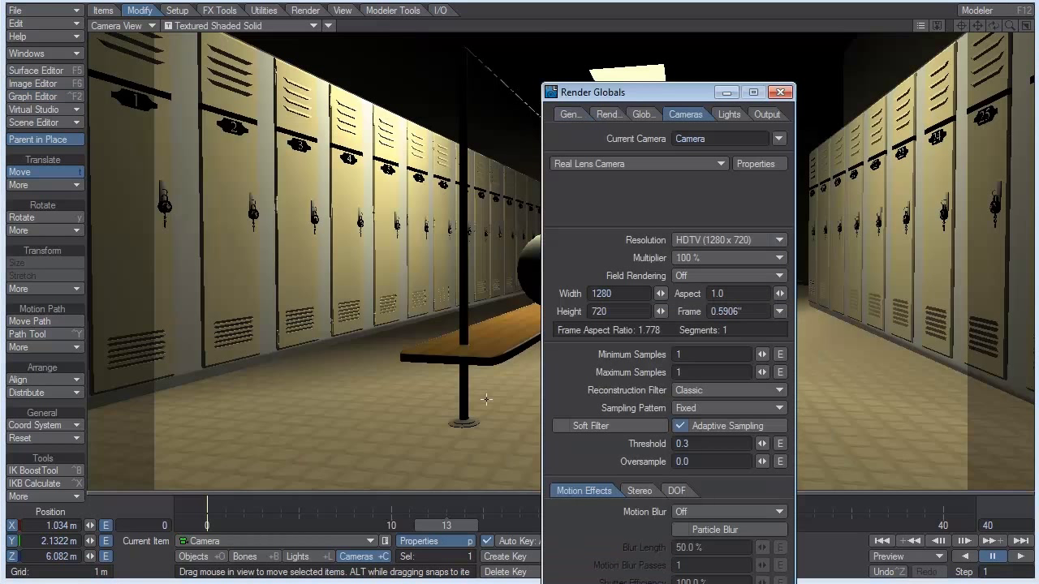
{"action": "left_click", "coordinate": [764, 163]}
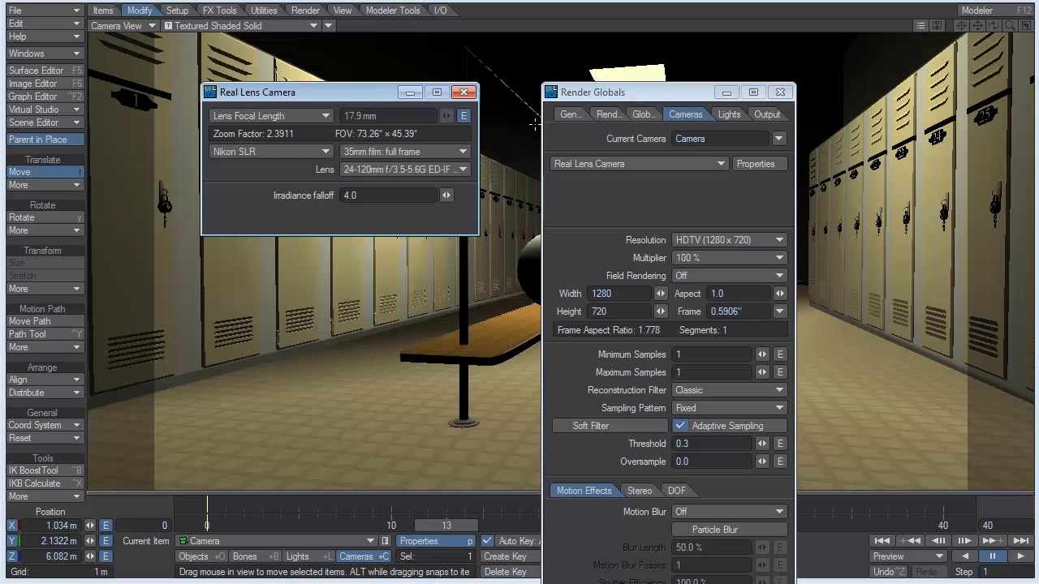
{"action": "left_click", "coordinate": [464, 116]}
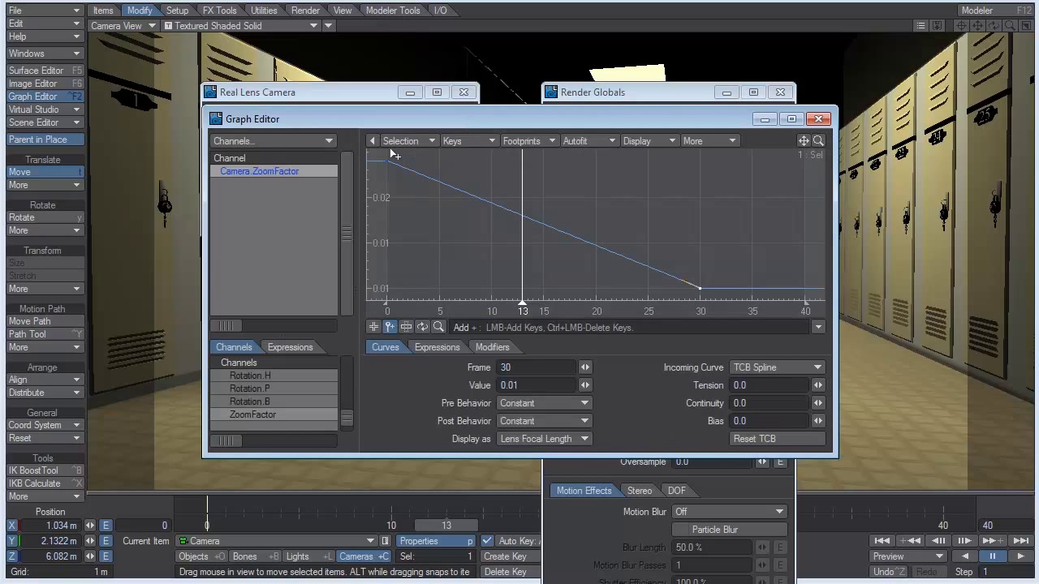
{"action": "left_click_drag", "start_coordinate": [381, 152], "coordinate": [720, 299]}
{"action": "type", "text": "1"}
{"action": "key", "text": "Return"}
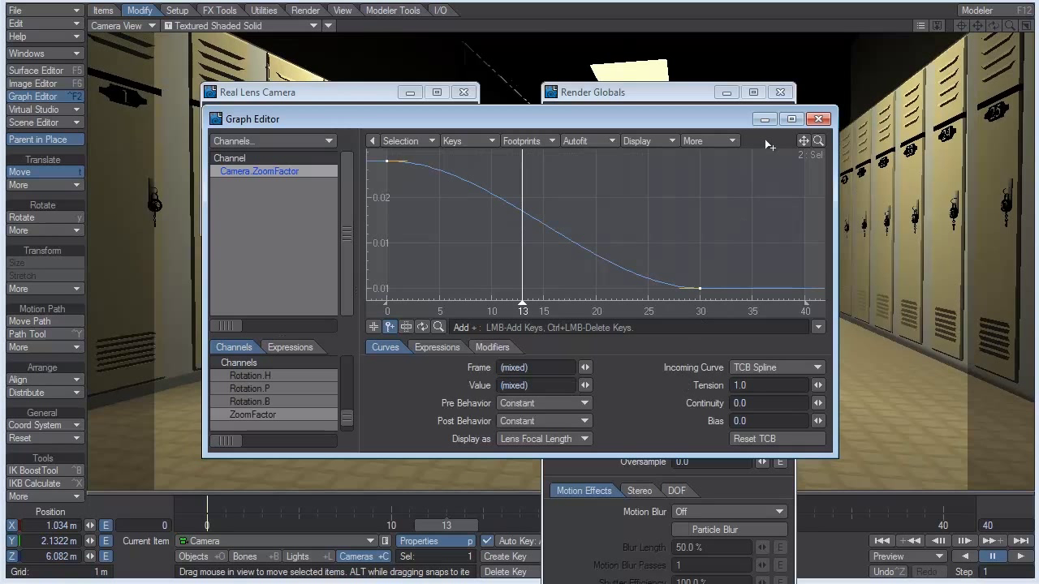
Close the Graph Editor, Render Globals and Real Lens Camera windows, and play back the eased dolly zoom
{"action": "left_click", "coordinate": [818, 118]}
{"action": "left_click", "coordinate": [782, 91]}
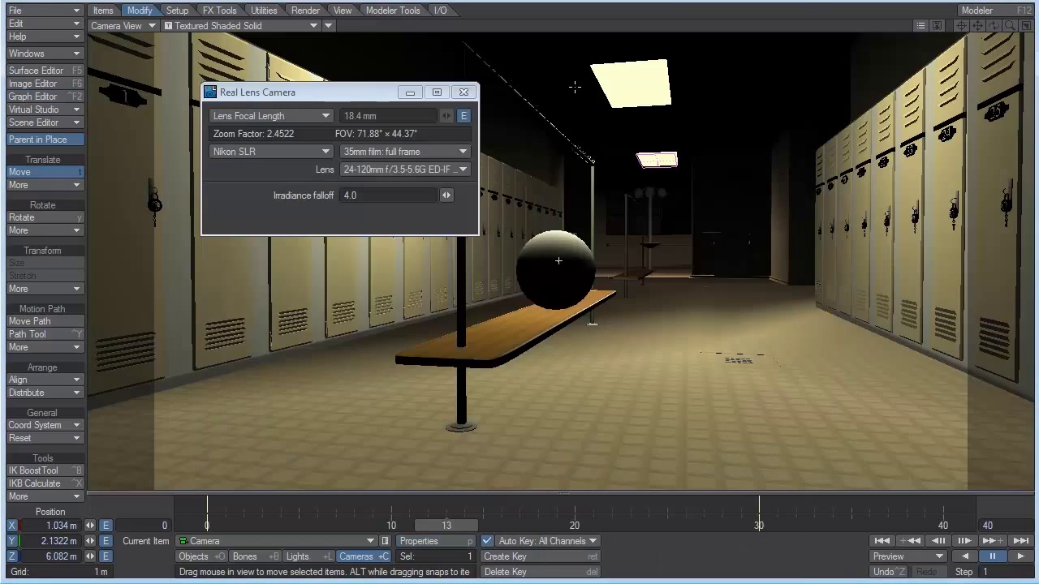
{"action": "left_click", "coordinate": [464, 92]}
{"action": "left_click", "coordinate": [1023, 557]}
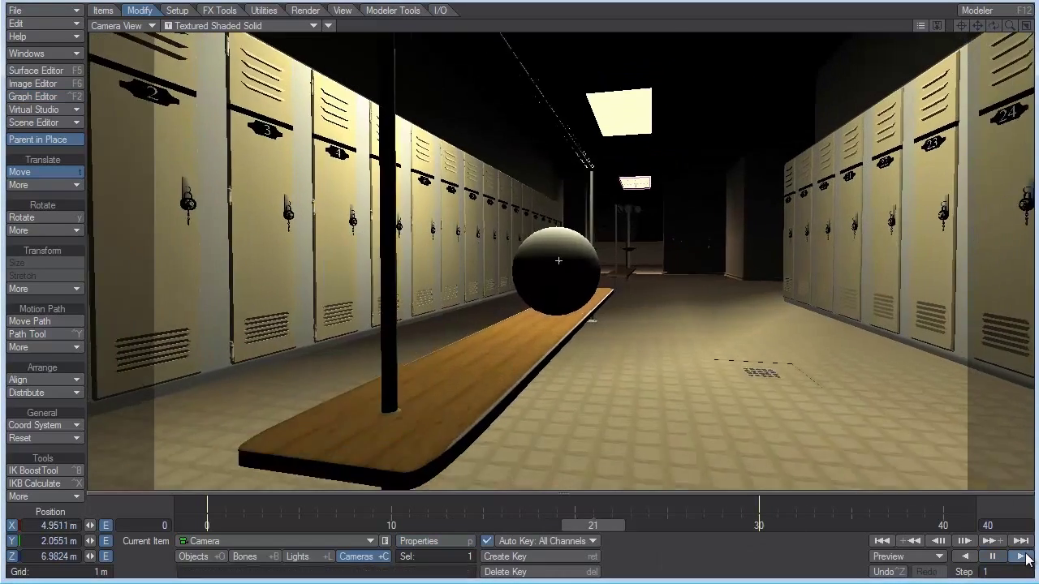